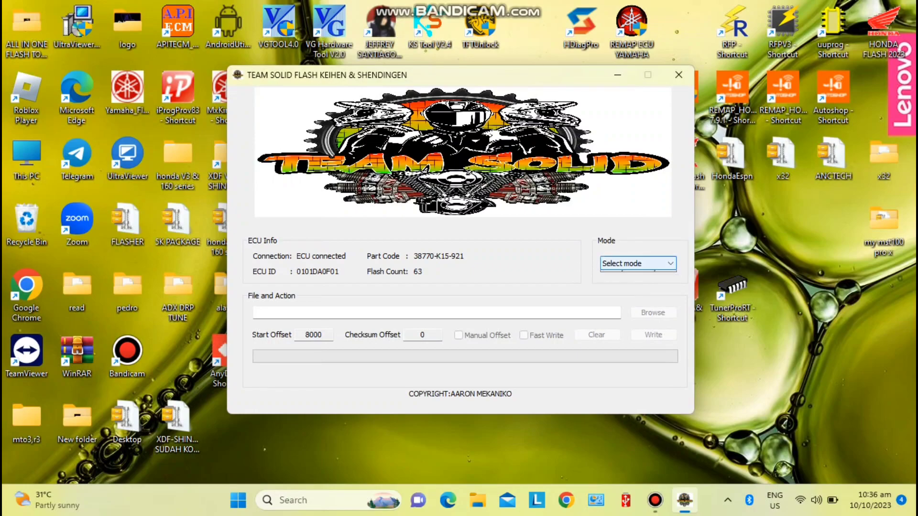
Set the mode to Write / Recovery and browse to Desktop\5K PACKAGE\5K PACKAGE\REMAP FOR HONDA\HONDA KIEHEN 1 for the bin file
click(638, 264)
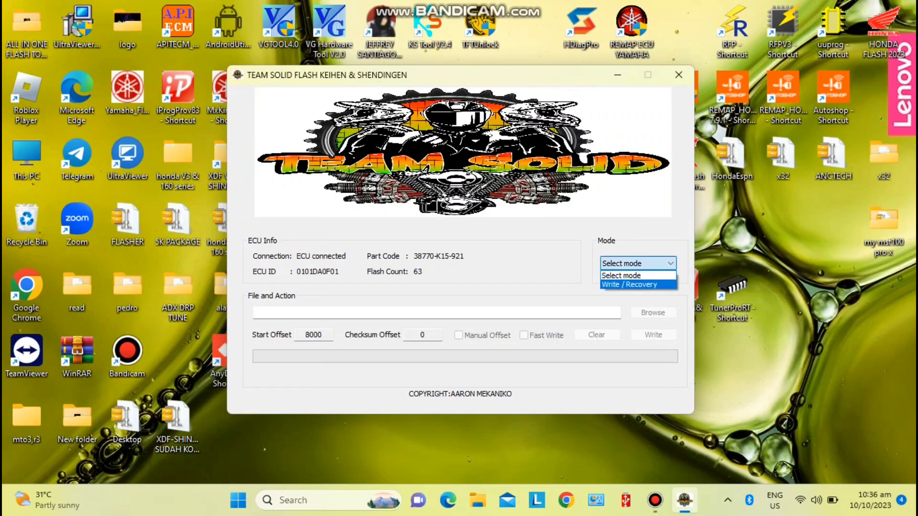
key(Return)
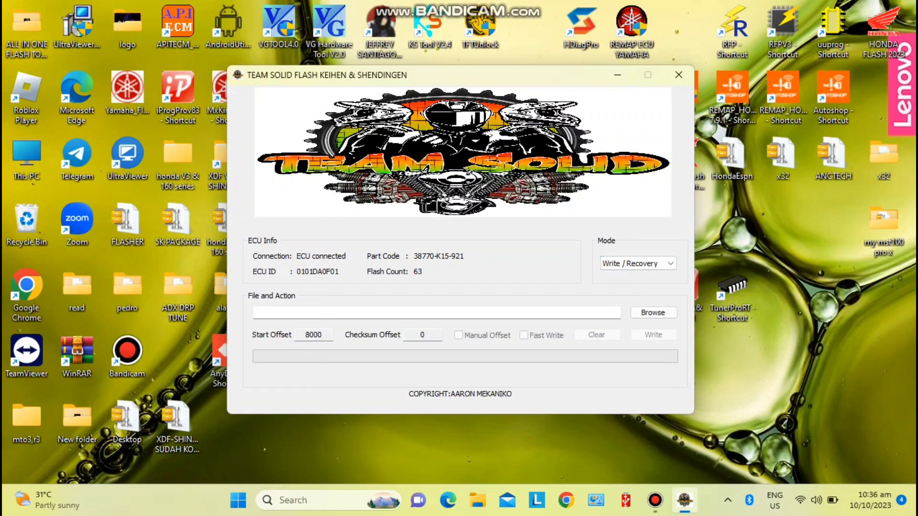
click(653, 313)
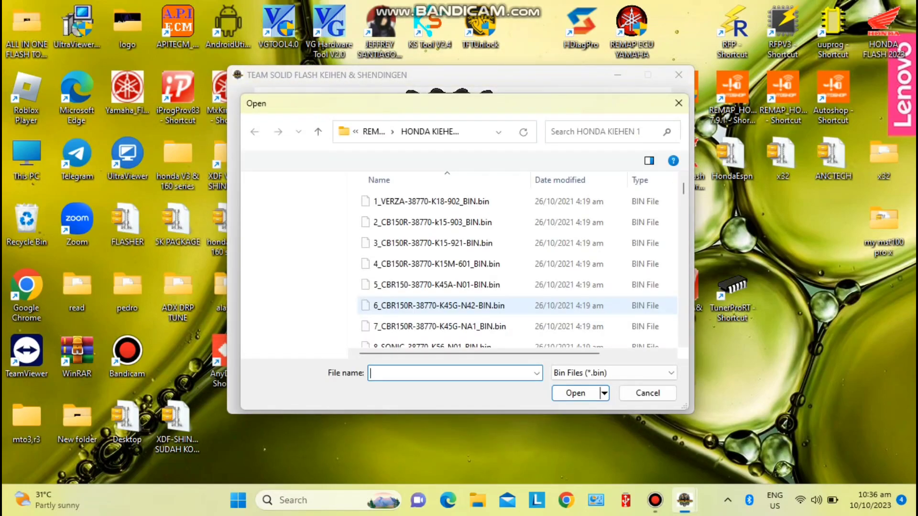
click(292, 225)
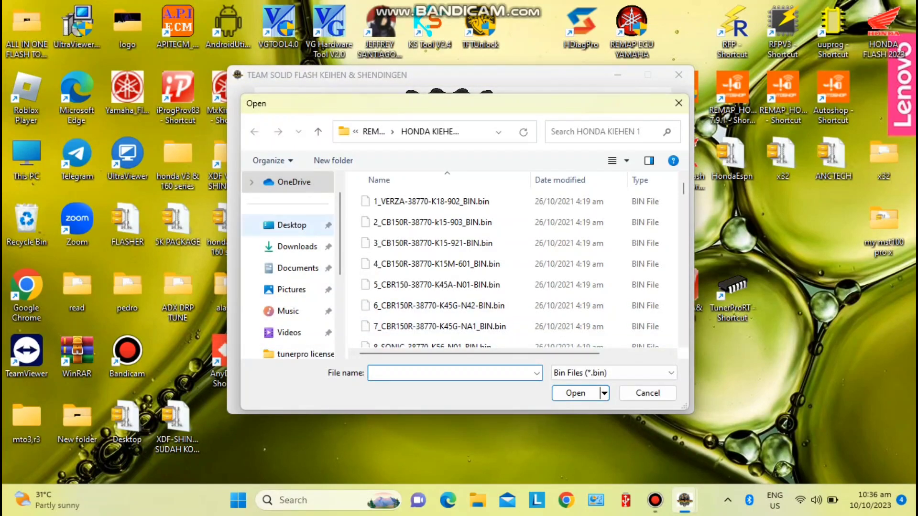
click(396, 201)
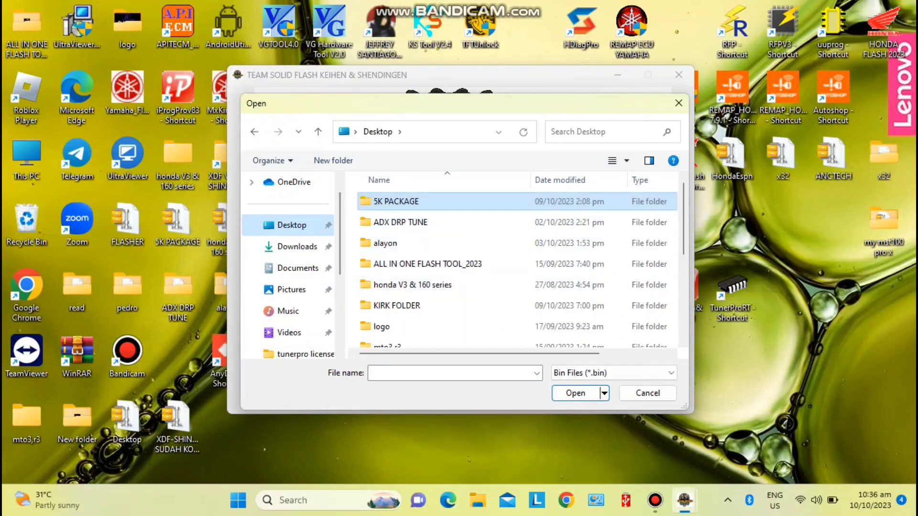
double_click(396, 201)
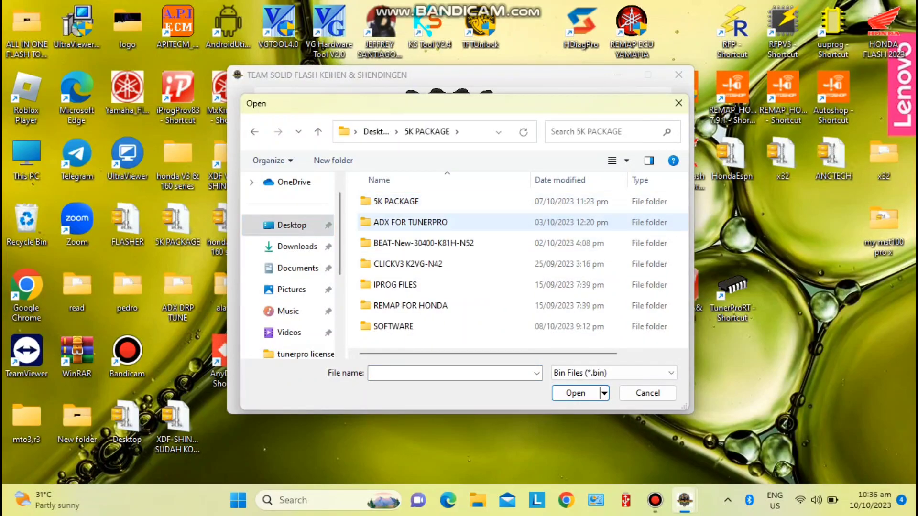
double_click(396, 202)
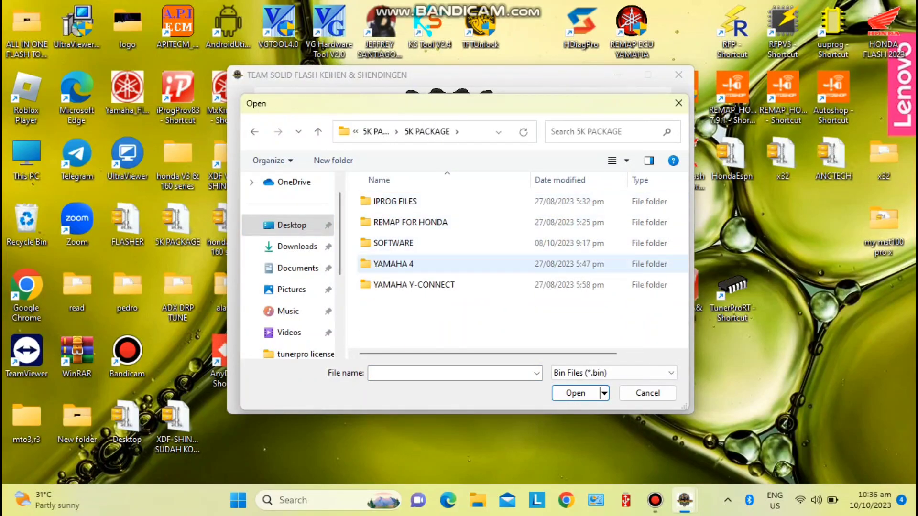
click(411, 223)
double_click(411, 223)
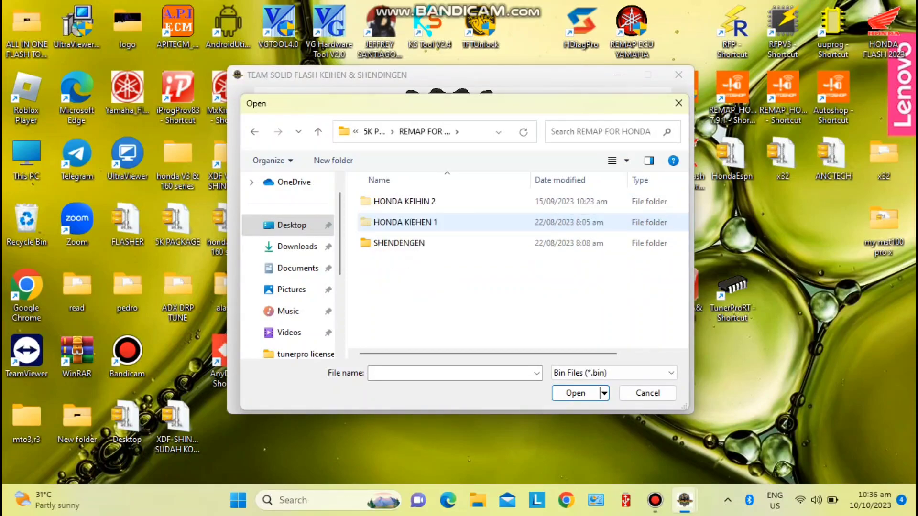
double_click(411, 222)
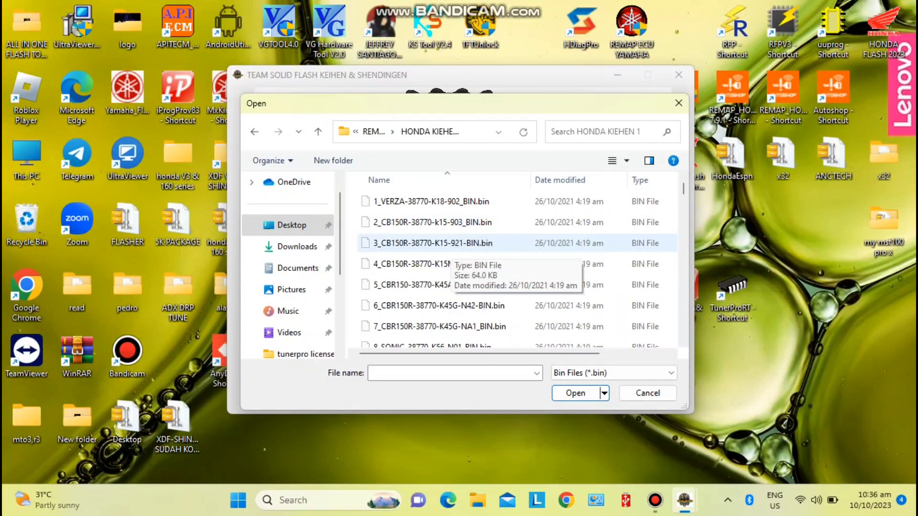
Load 3_CB150R-38770-K15-921-BIN.bin and write it to the connected ECU
drag(493, 104, 507, 56)
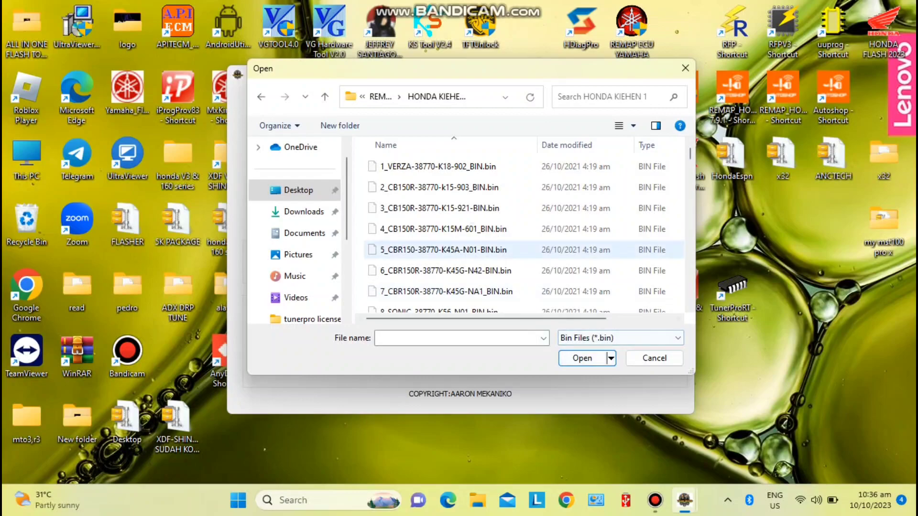
click(440, 208)
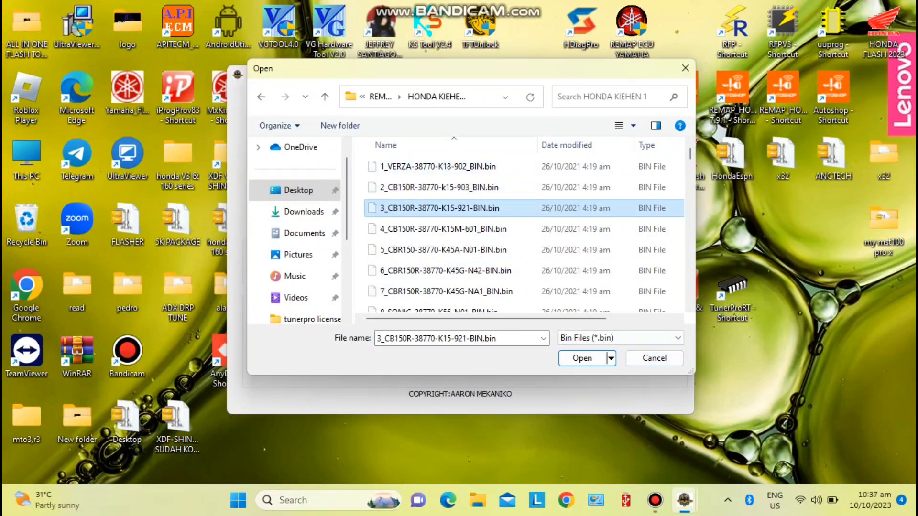
key(Return)
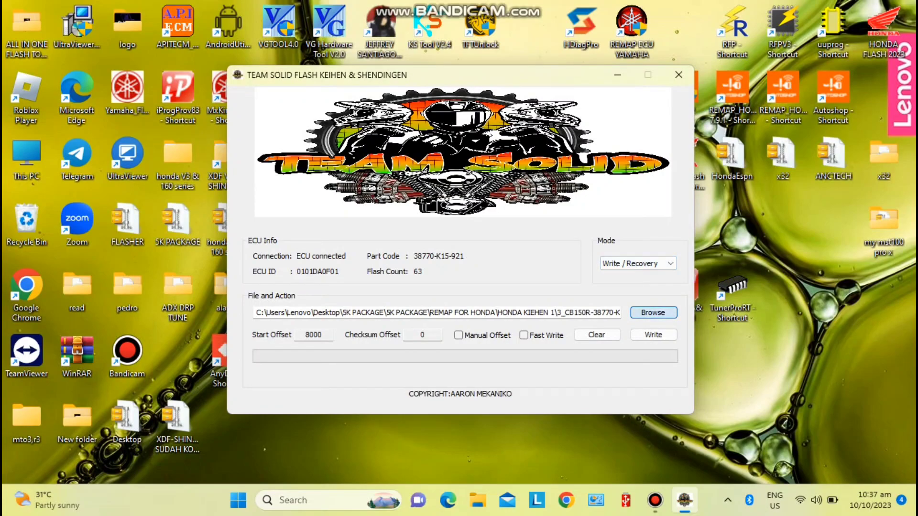
click(653, 313)
click(440, 208)
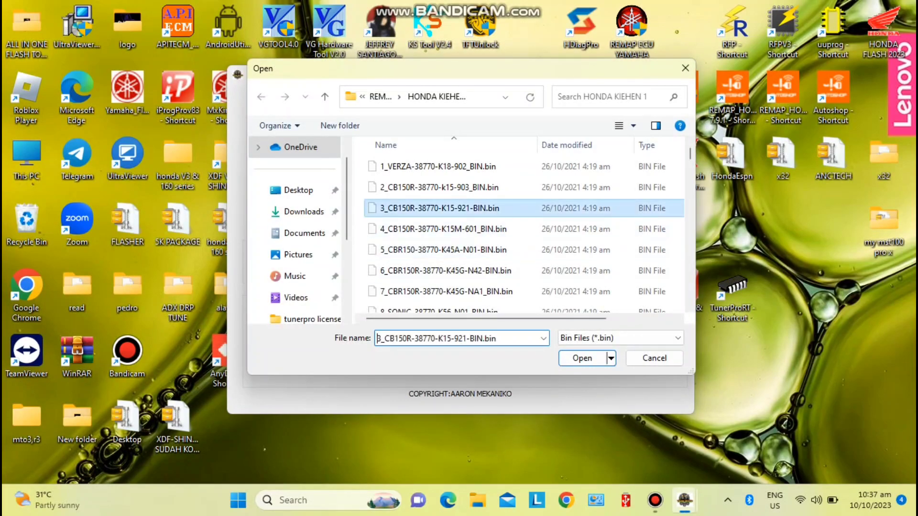
click(583, 359)
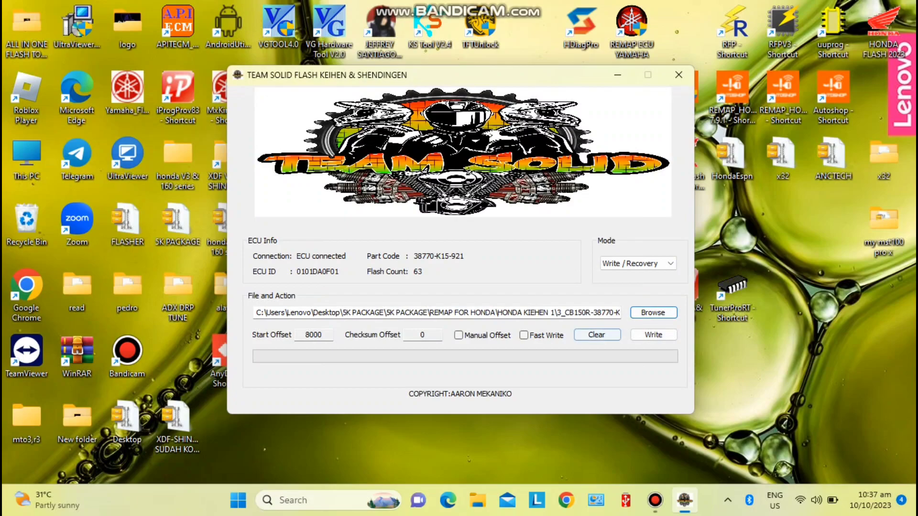
click(654, 335)
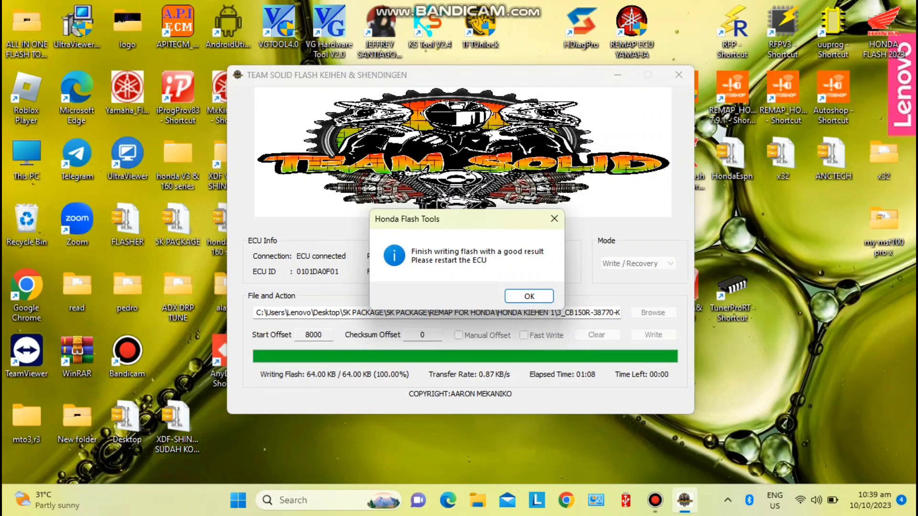
key(Return)
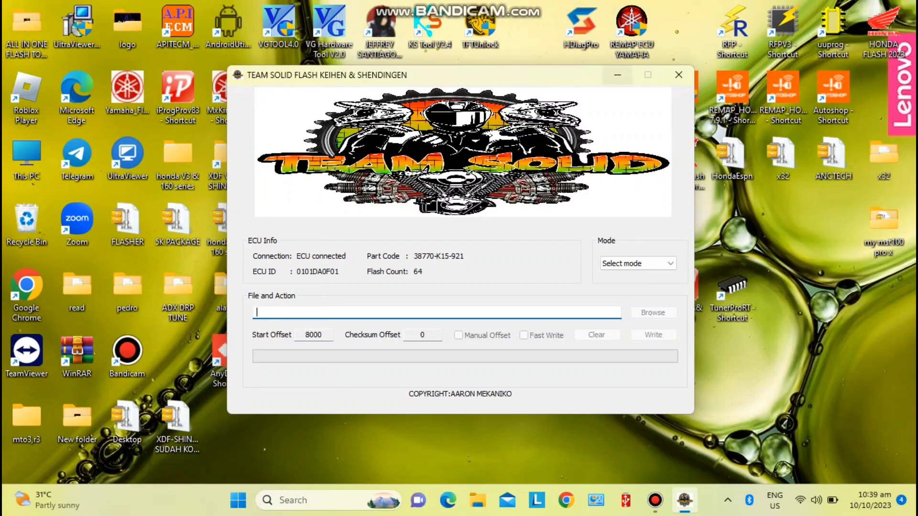
Launch REMAP HONDA KLINE from the desktop as administrator and close the TEAM SOLID flasher
click(618, 75)
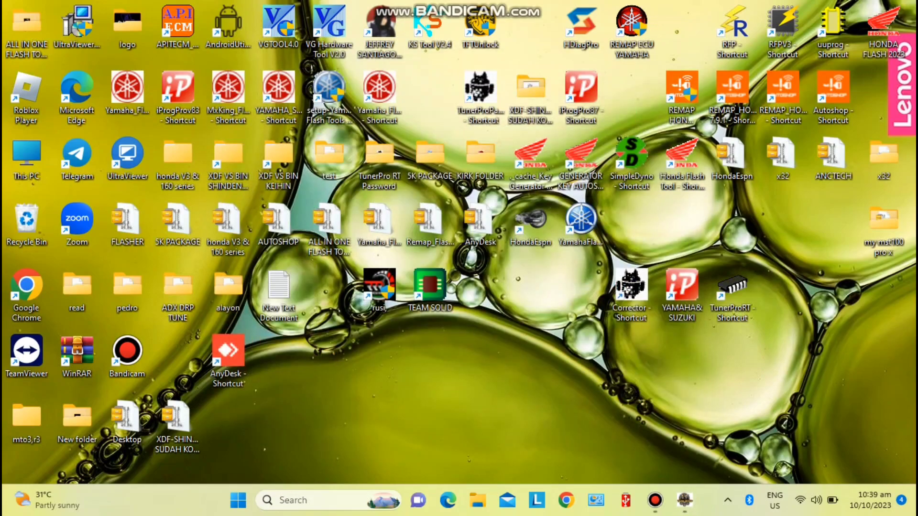
right_click(686, 90)
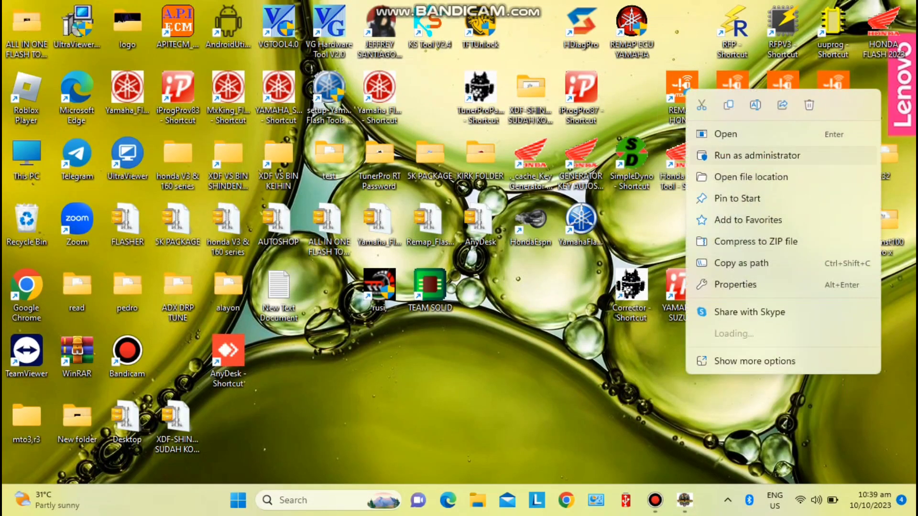
click(757, 156)
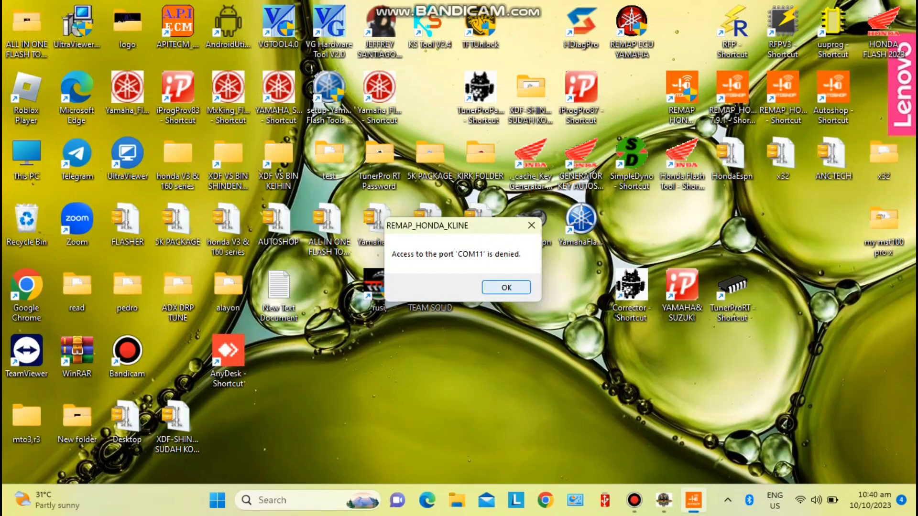
key(Return)
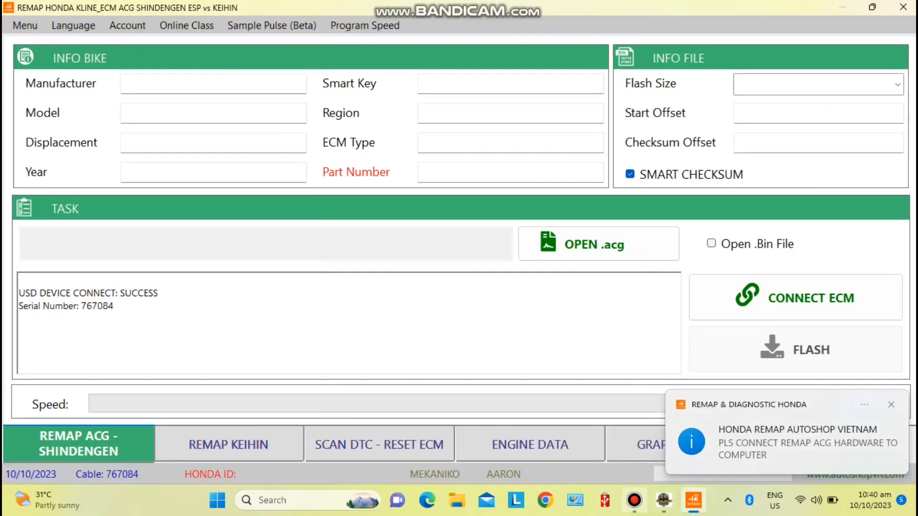
click(663, 421)
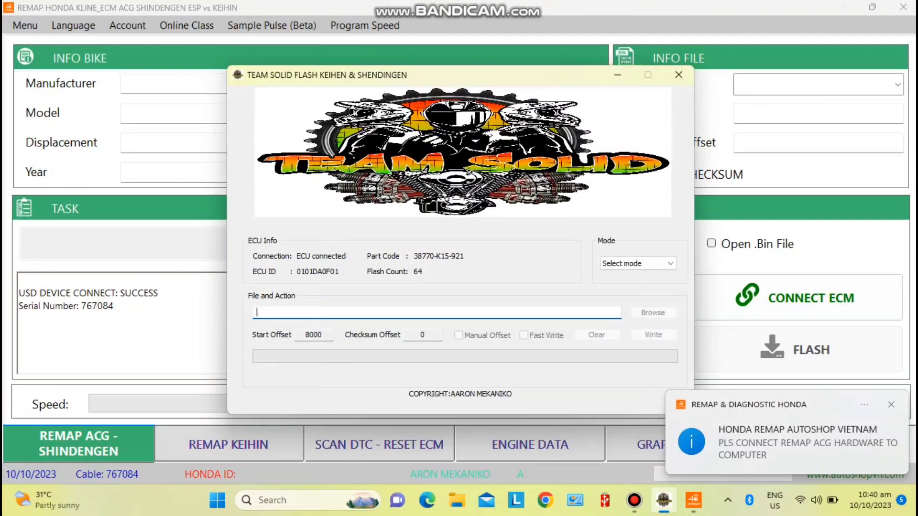
click(679, 75)
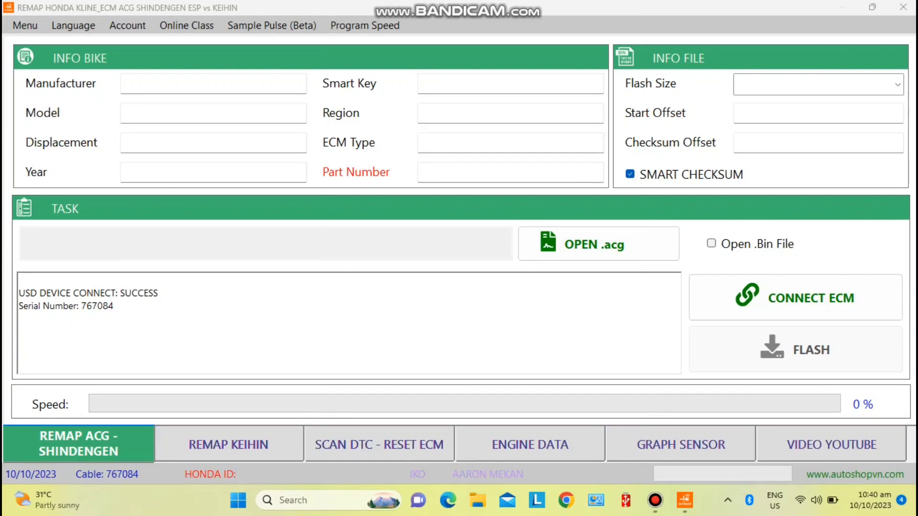
Switch to the Keihin remap function and connect the ECM
click(229, 445)
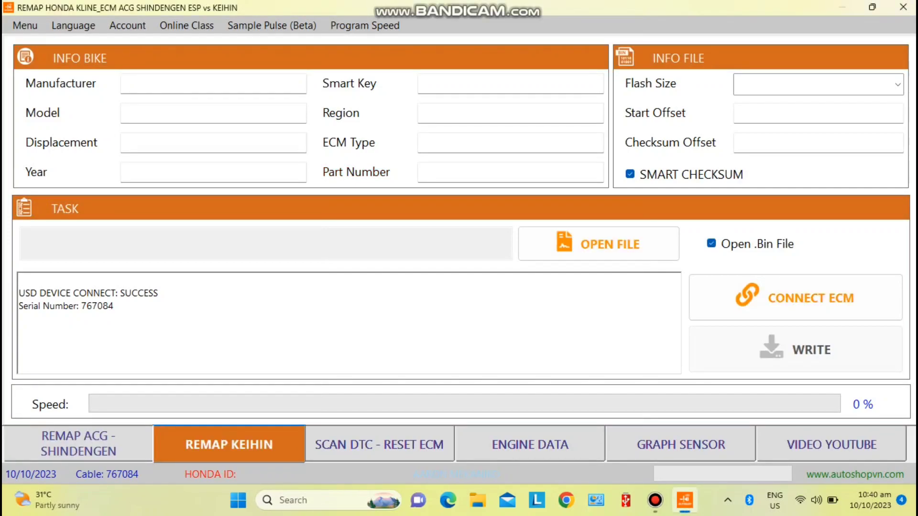
click(79, 444)
click(229, 444)
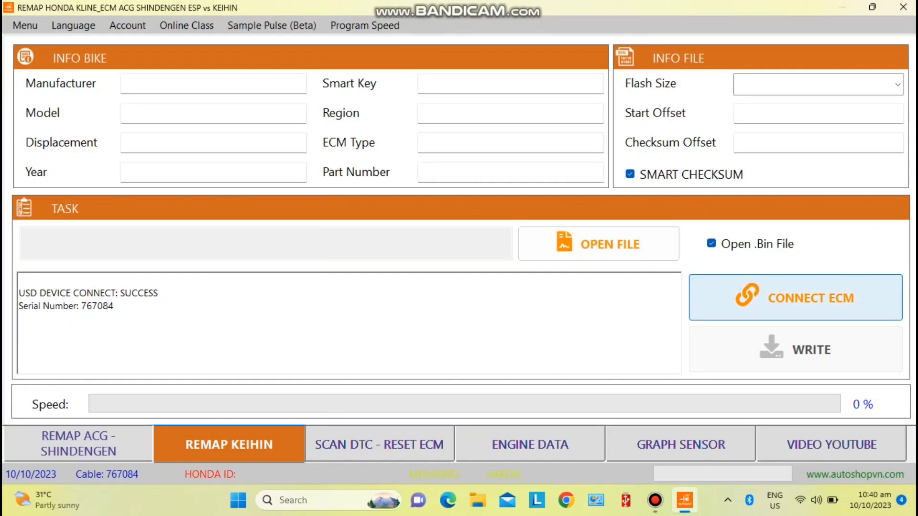
click(795, 298)
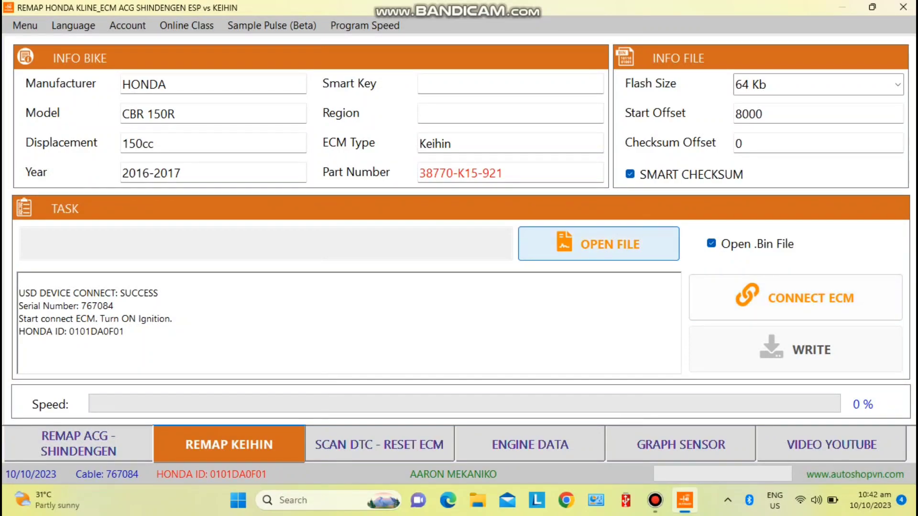
Open 3_CB150R-38770-K15-921-BIN.bin from Desktop\5K PACKAGE\5K PACKAGE\REMAP FOR HONDA\HONDA KIEHEN 1 as the remap file
click(599, 243)
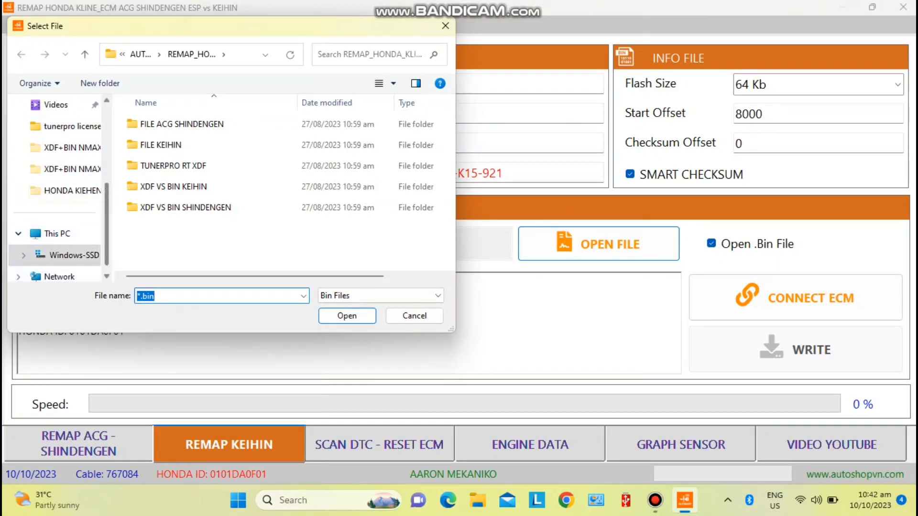
scroll(58, 191, up, 3)
scroll(57, 192, up, 3)
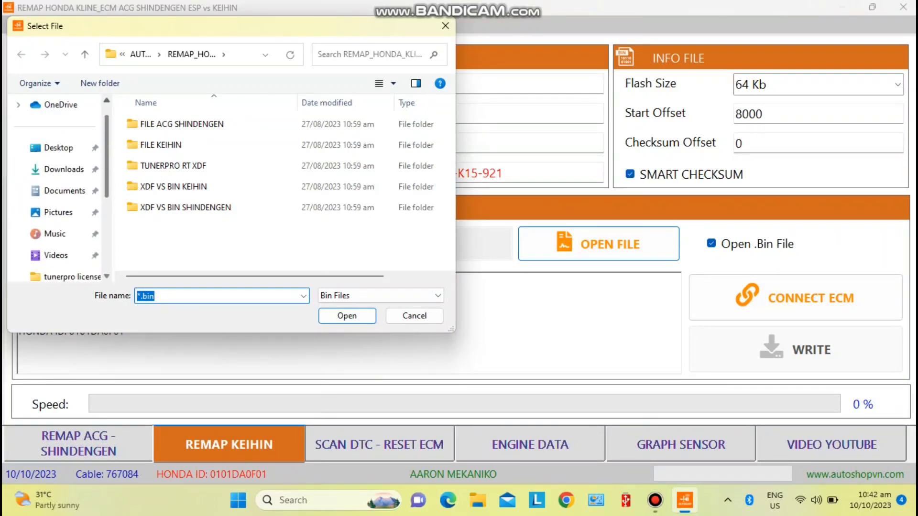
click(58, 170)
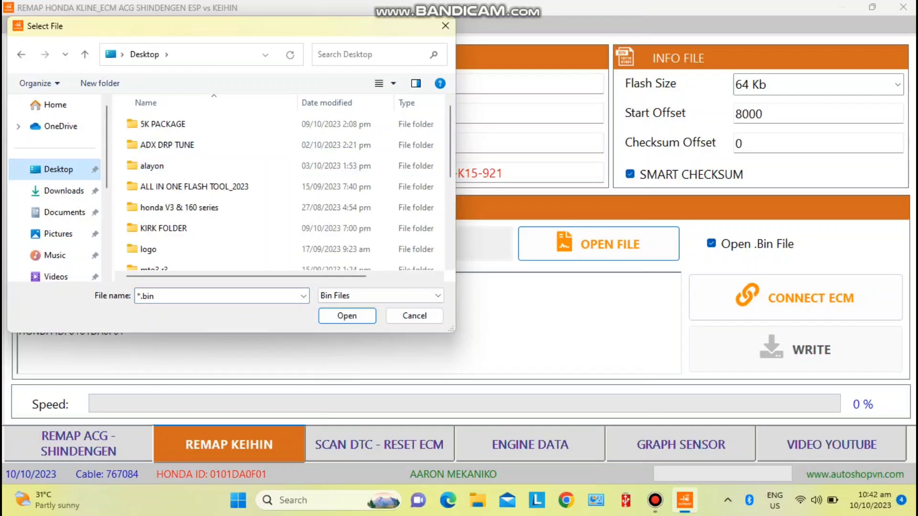
double_click(163, 125)
double_click(163, 124)
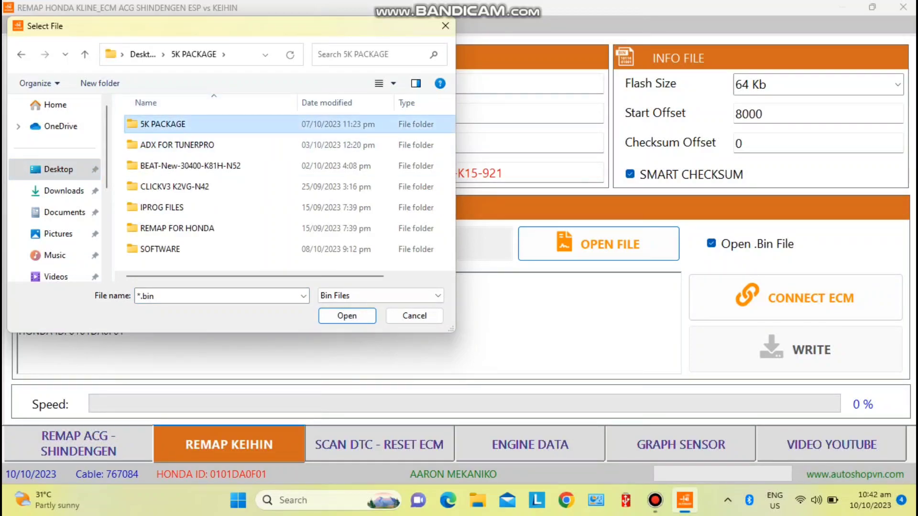
double_click(177, 145)
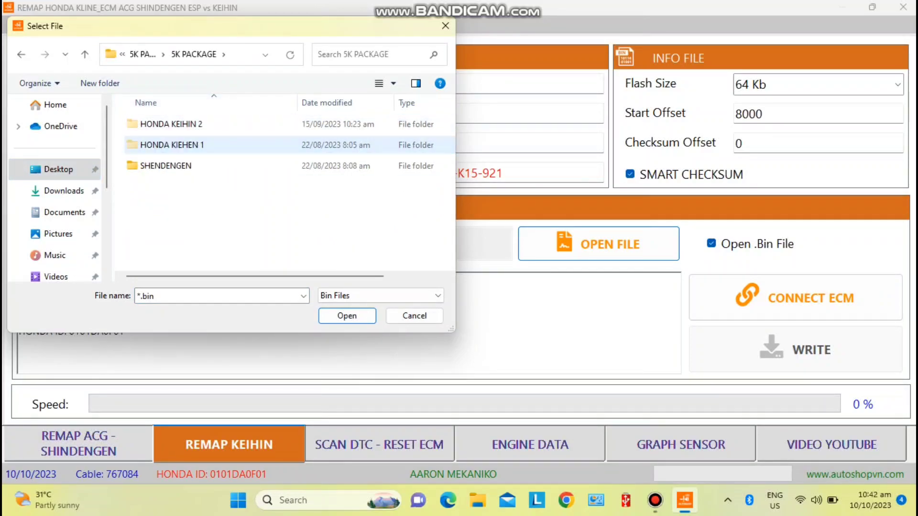
click(172, 144)
double_click(172, 145)
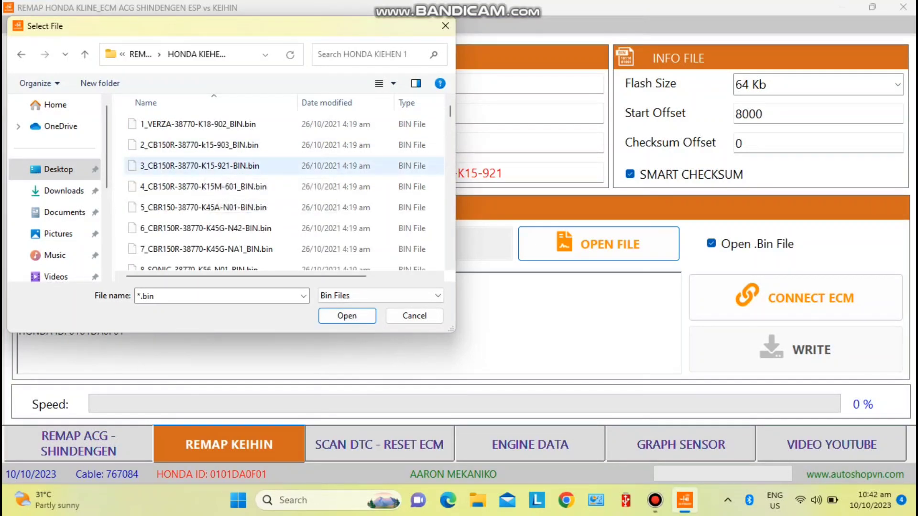
click(210, 166)
click(348, 316)
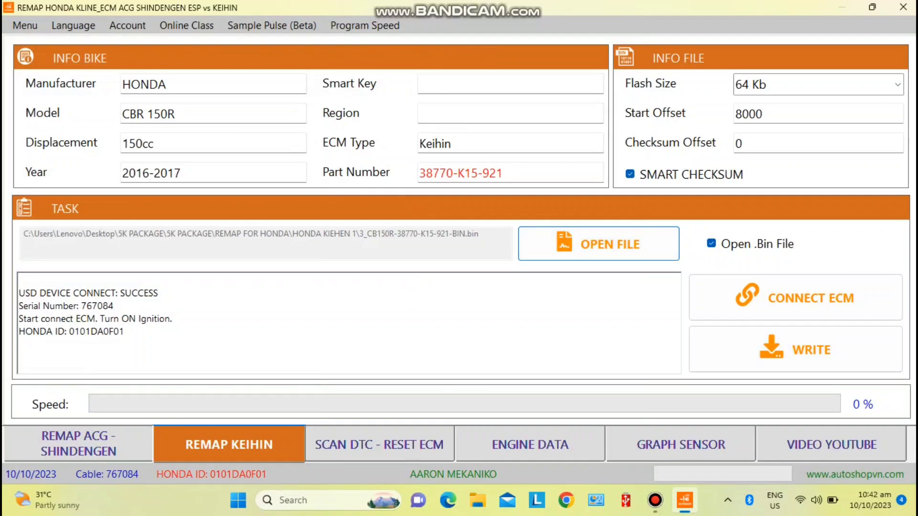
Run the live engine data with RPM as the graphed value, and examine the ECM's diagnostic trouble codes
click(530, 445)
click(871, 336)
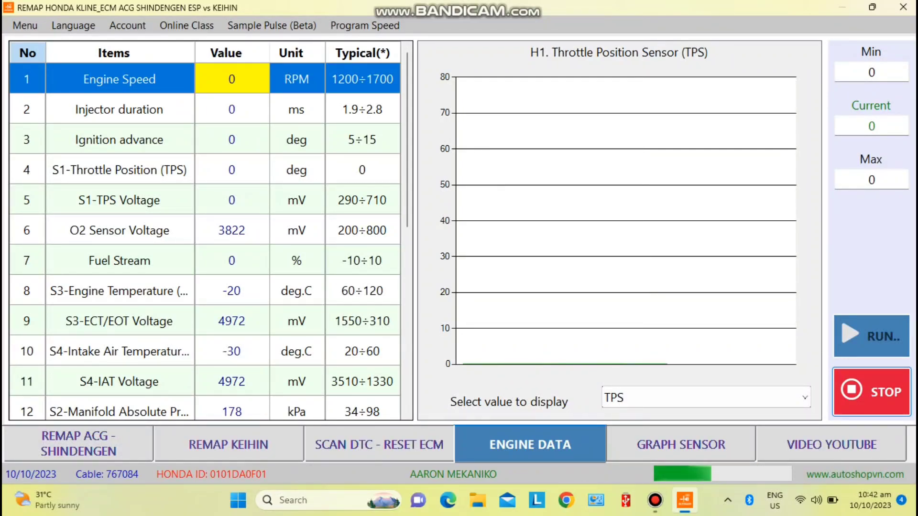
click(706, 398)
click(617, 260)
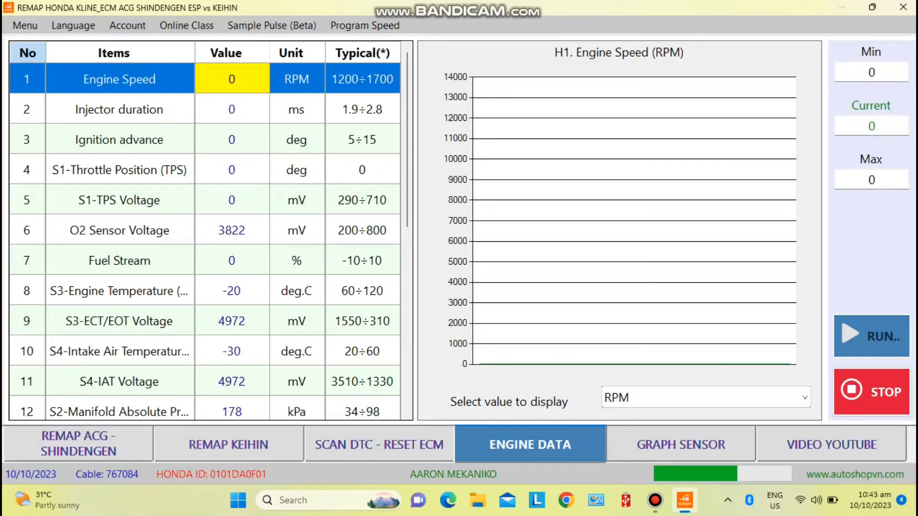
click(379, 445)
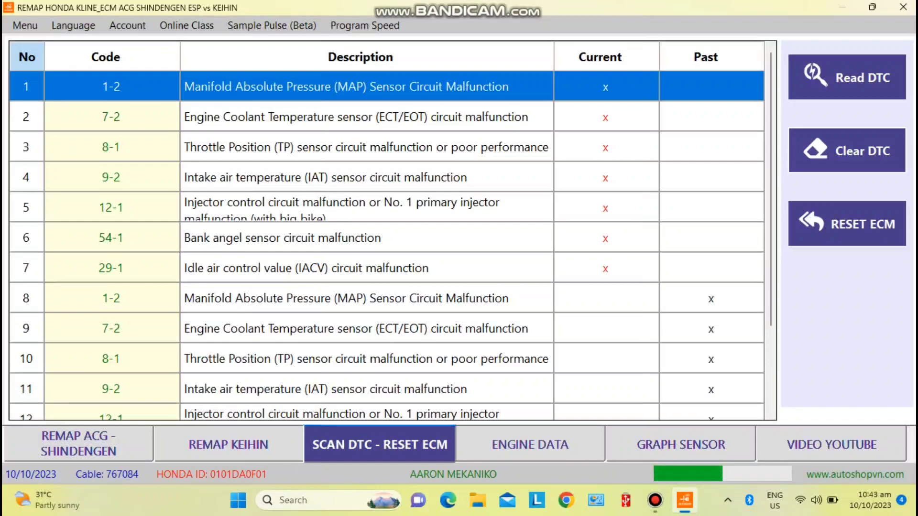
Return to the Keihin remap function and start writing the loaded bin file to the ECM
click(229, 445)
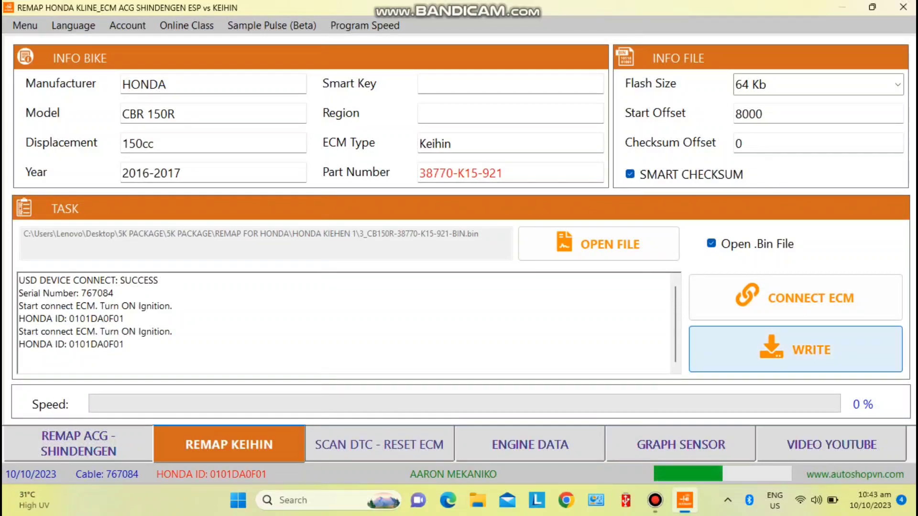
click(795, 349)
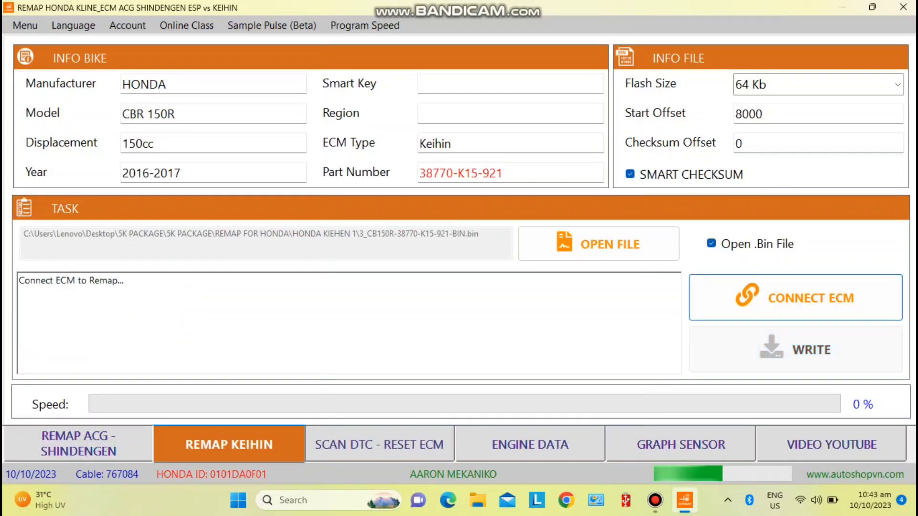